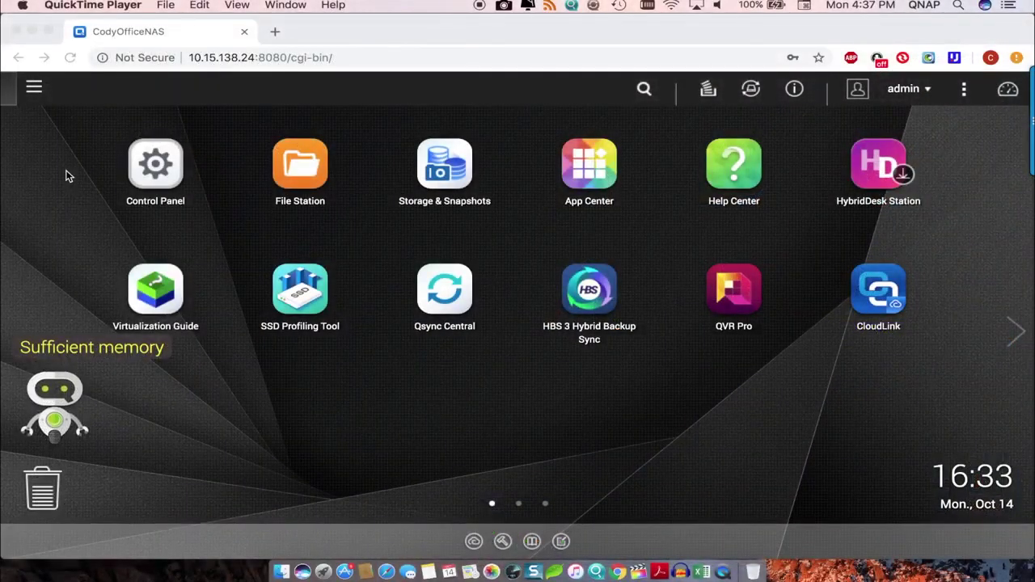
- Launch Network & Virtual Switch from the Main Menu and show its DHCP Server page
click(34, 89)
click(34, 89)
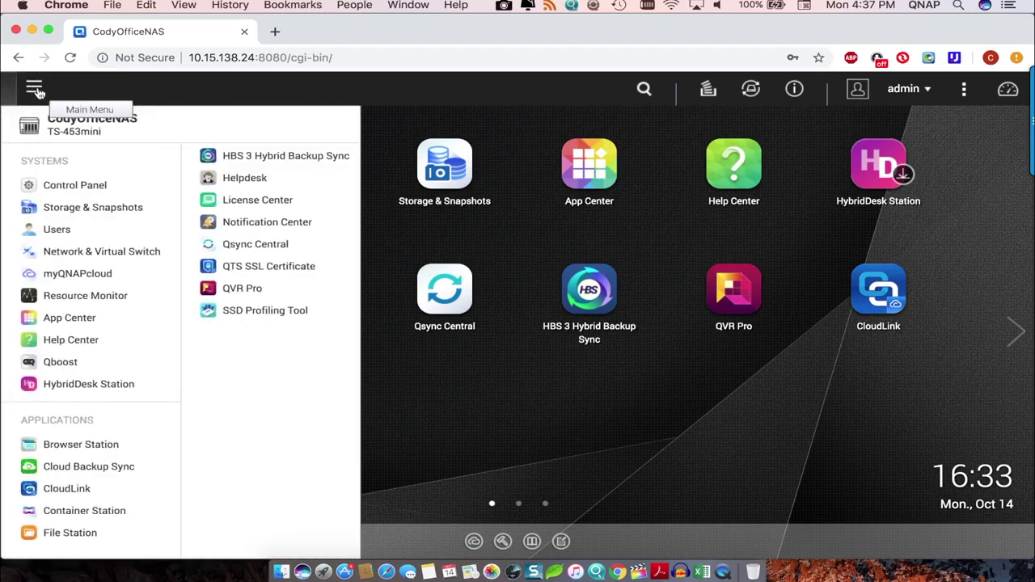
click(78, 253)
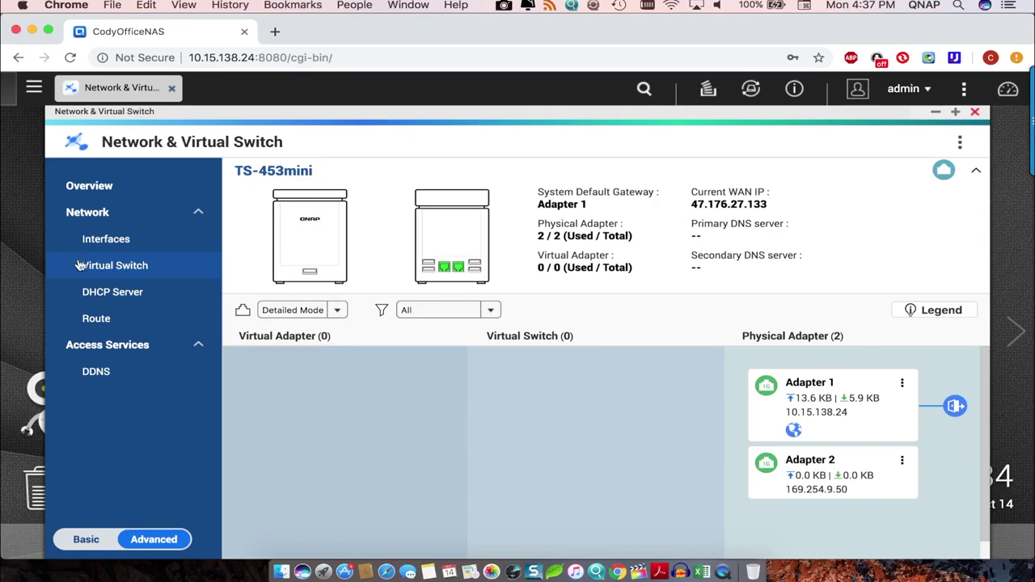
click(97, 297)
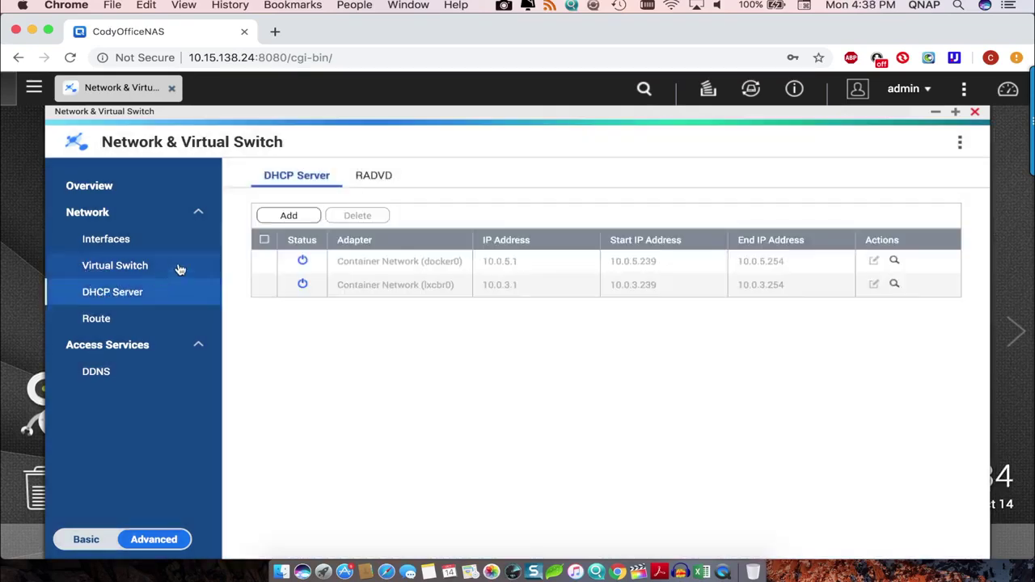
- Add a new DHCP server with Adapter 2 selected as its interface
click(287, 218)
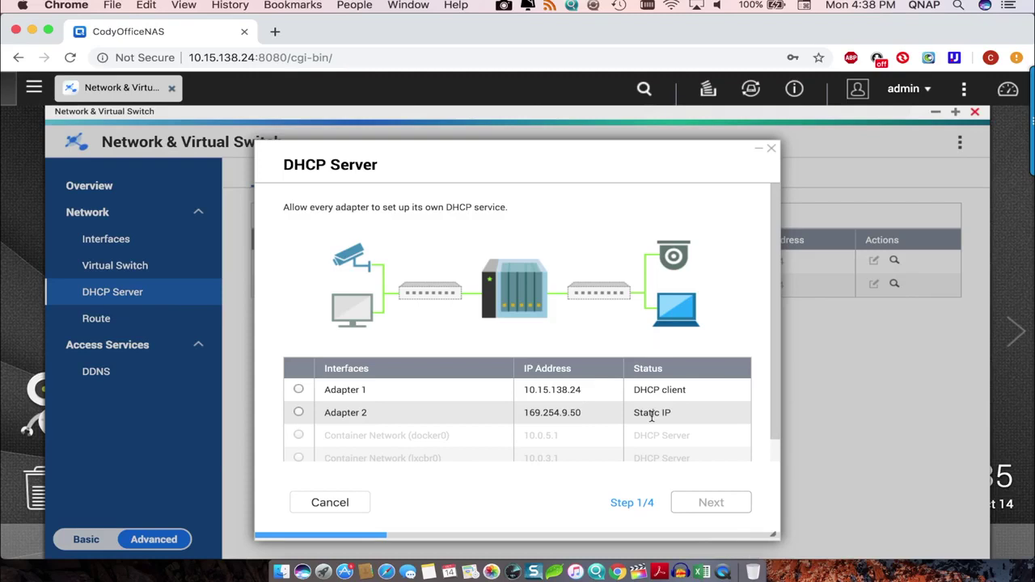
click(299, 414)
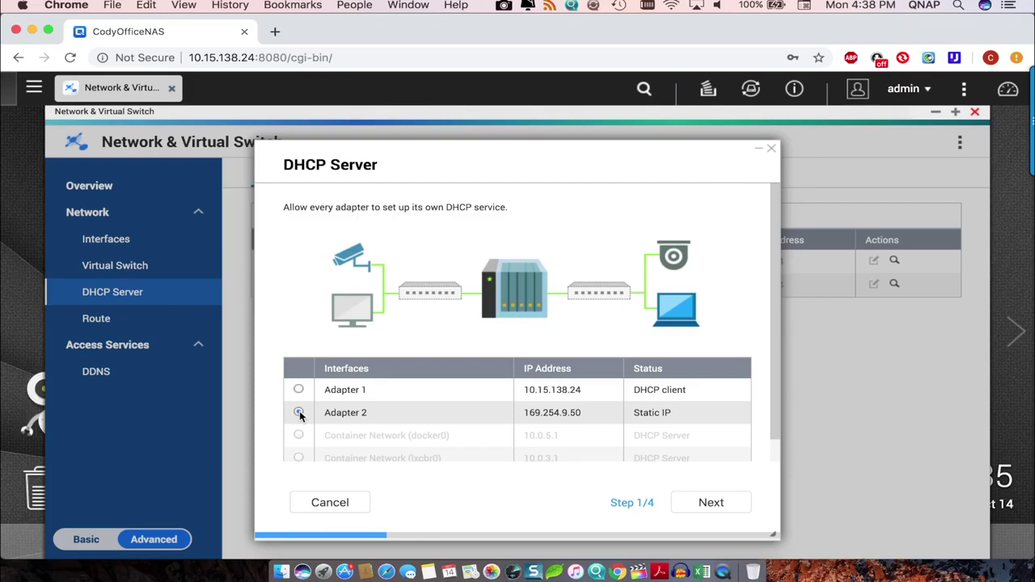
click(298, 412)
- Choose 'Enable DHCP server for another subnet' for Adapter 2 and advance to the IP range settings
click(701, 505)
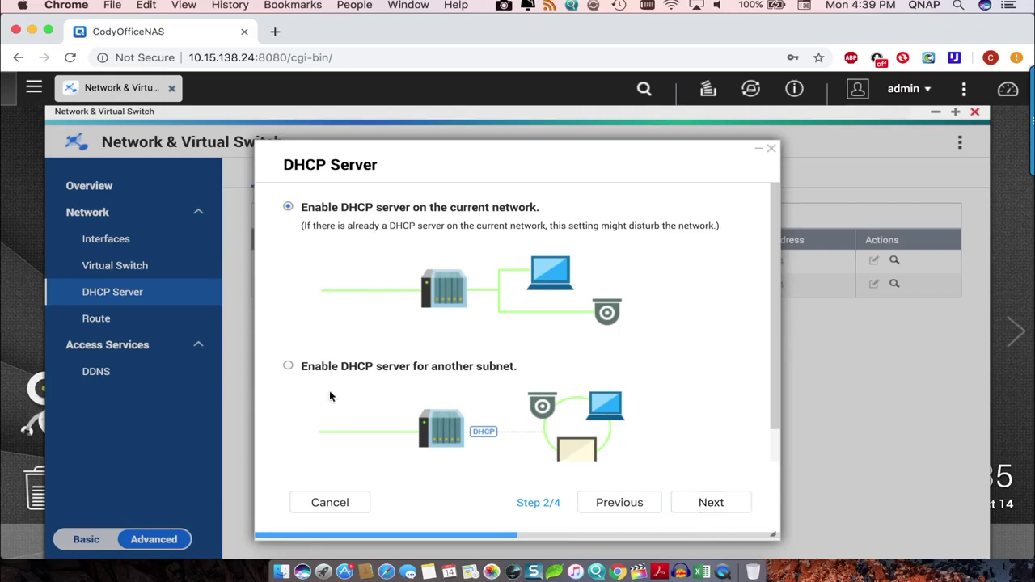
click(289, 367)
click(711, 504)
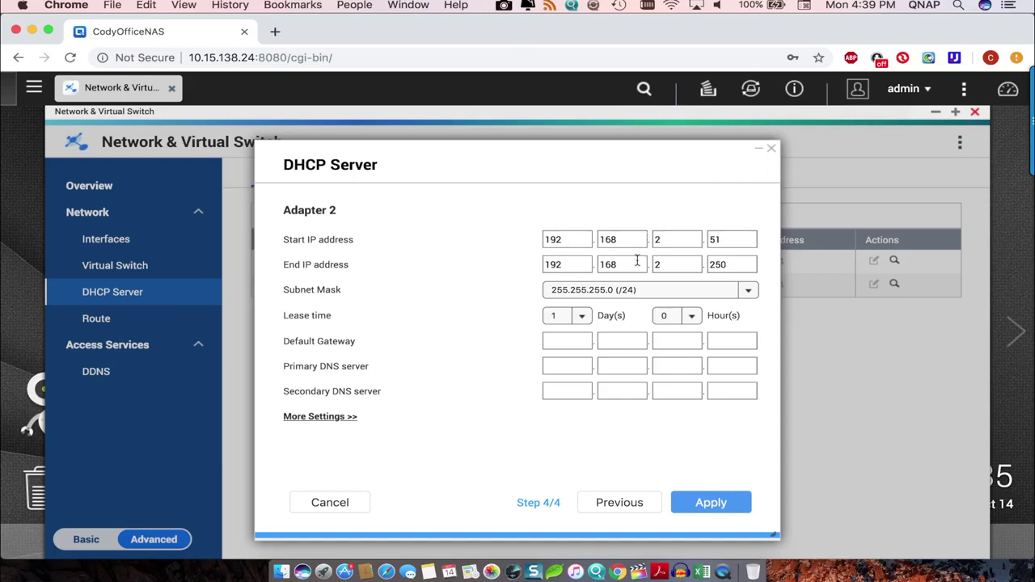
- Keep the 255.255.255.0 (/24) mask for the 192.168.2.51–250 range and apply
click(753, 291)
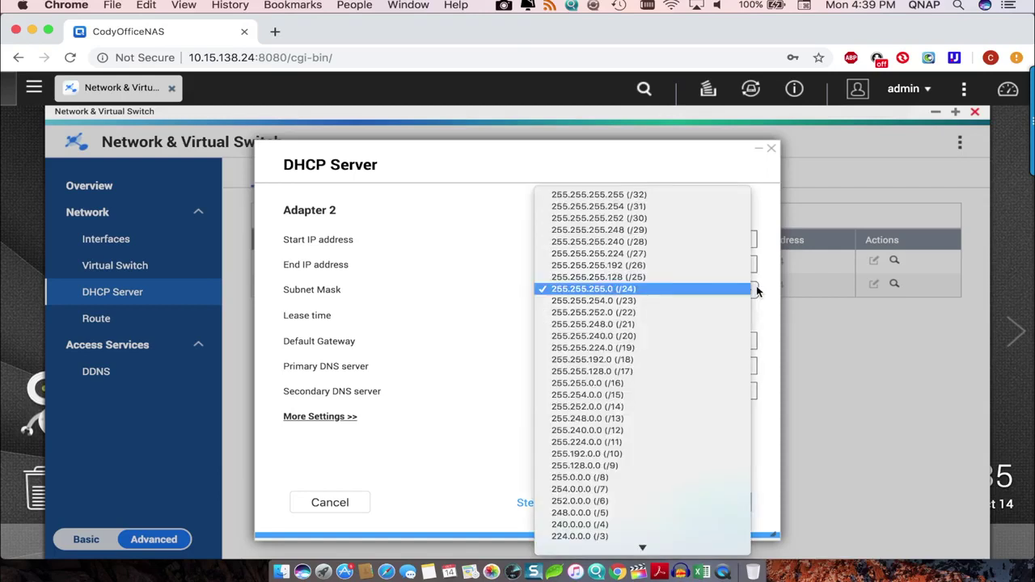
click(756, 290)
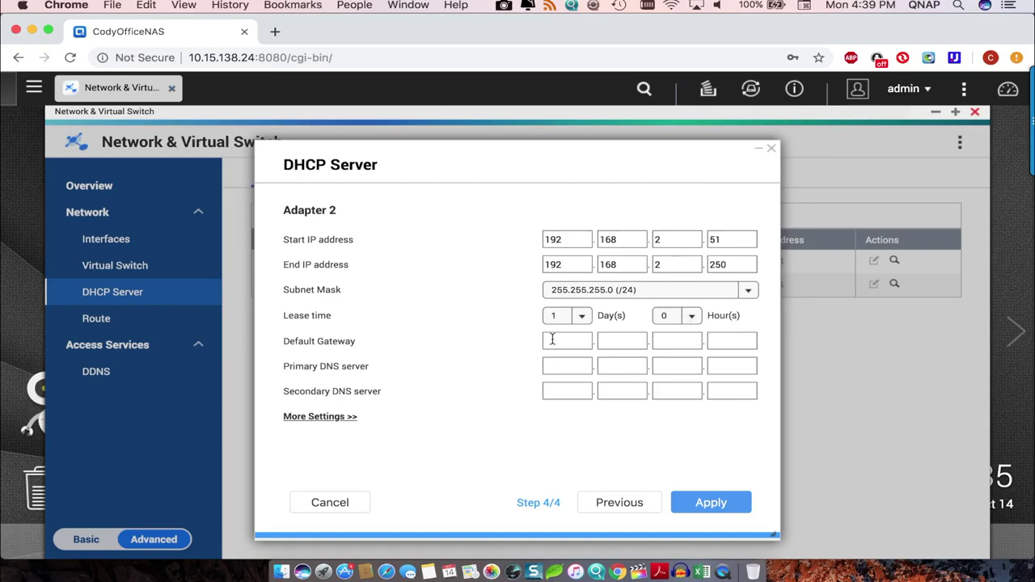
click(708, 508)
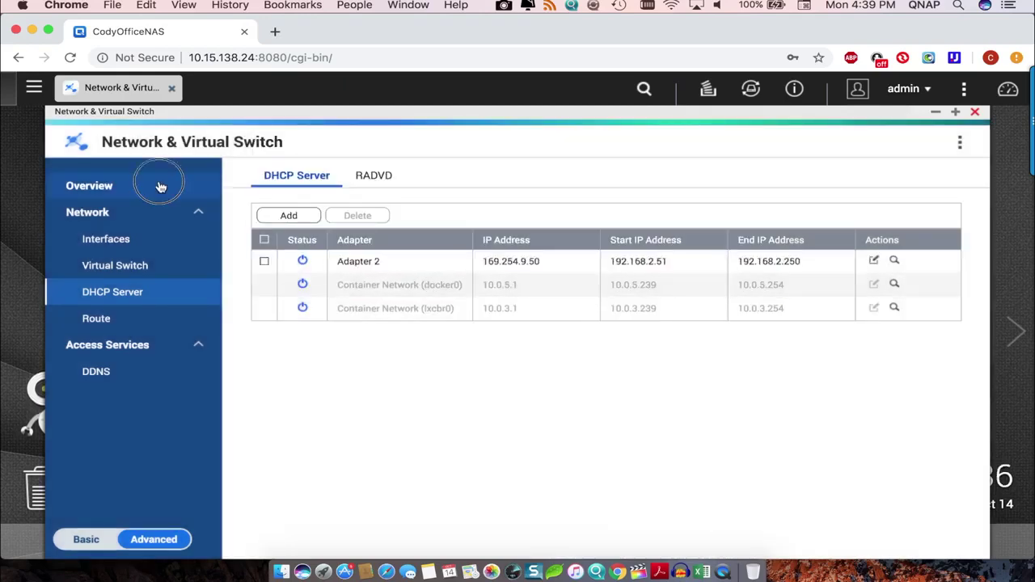
- Go back to the Network & Virtual Switch Overview page
click(160, 186)
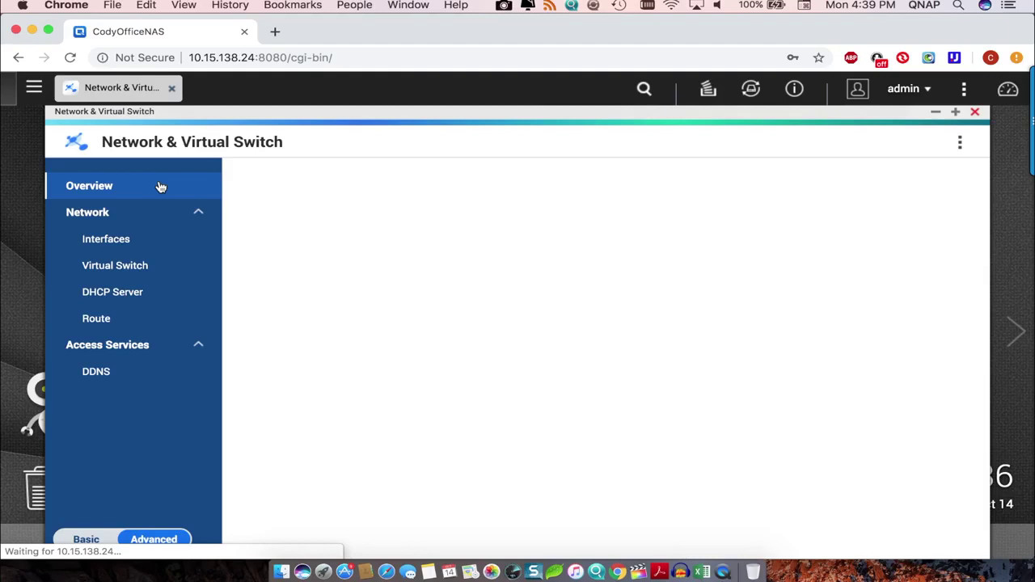